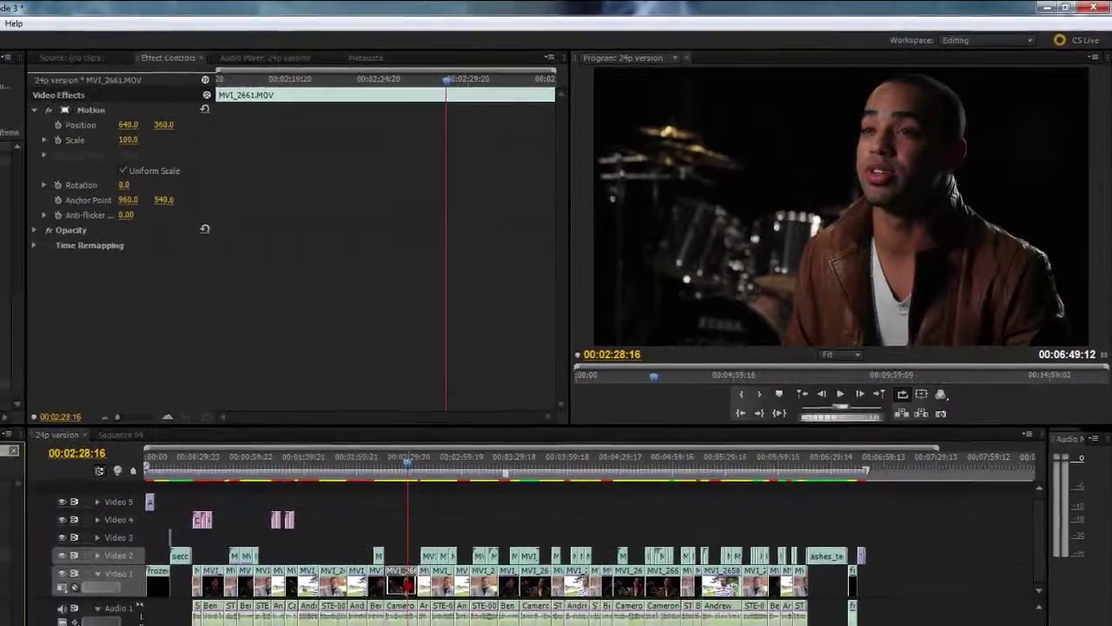
- Apply Crop to MVI_2661.MOV and crop its top and bottom, bottom at 15%
left_click_drag(42, 450, 281, 209)
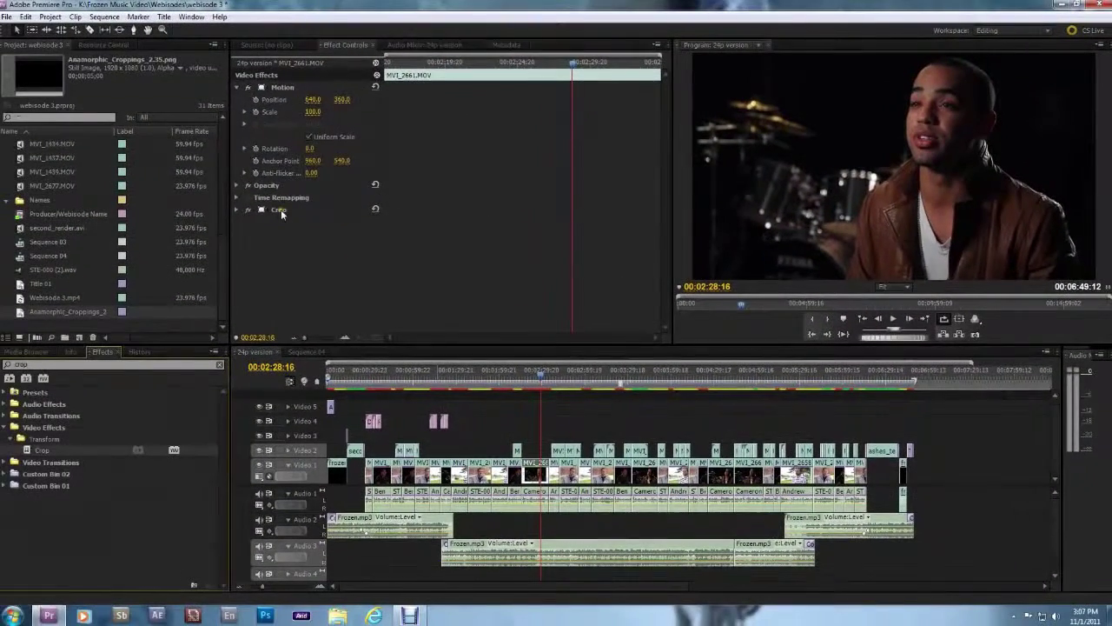
left_click(237, 209)
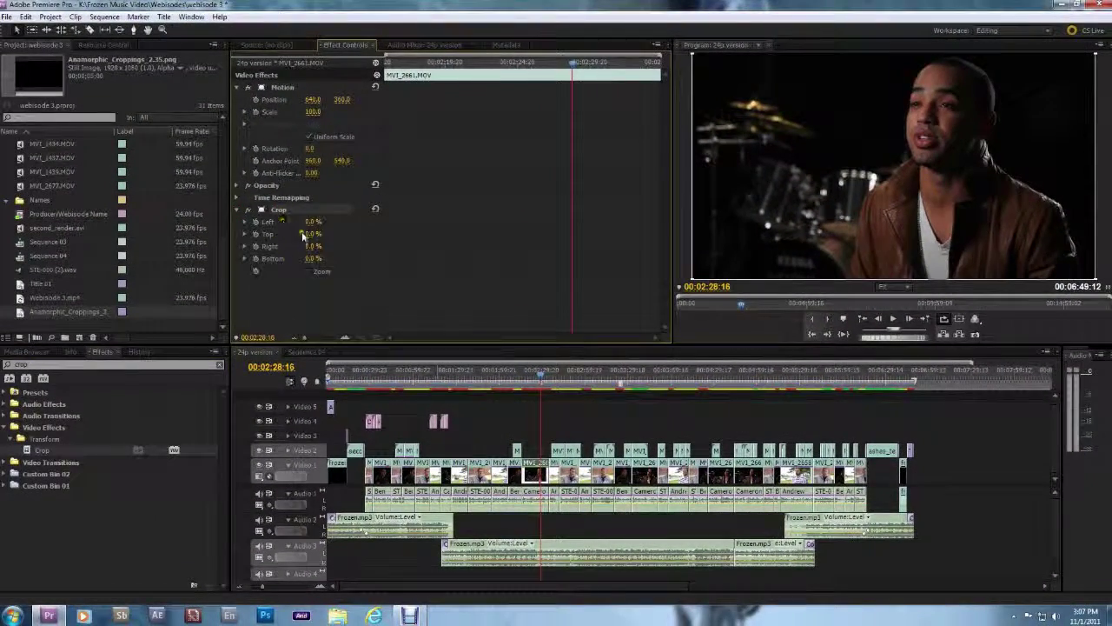
left_click_drag(306, 234, 325, 257)
left_click(411, 252)
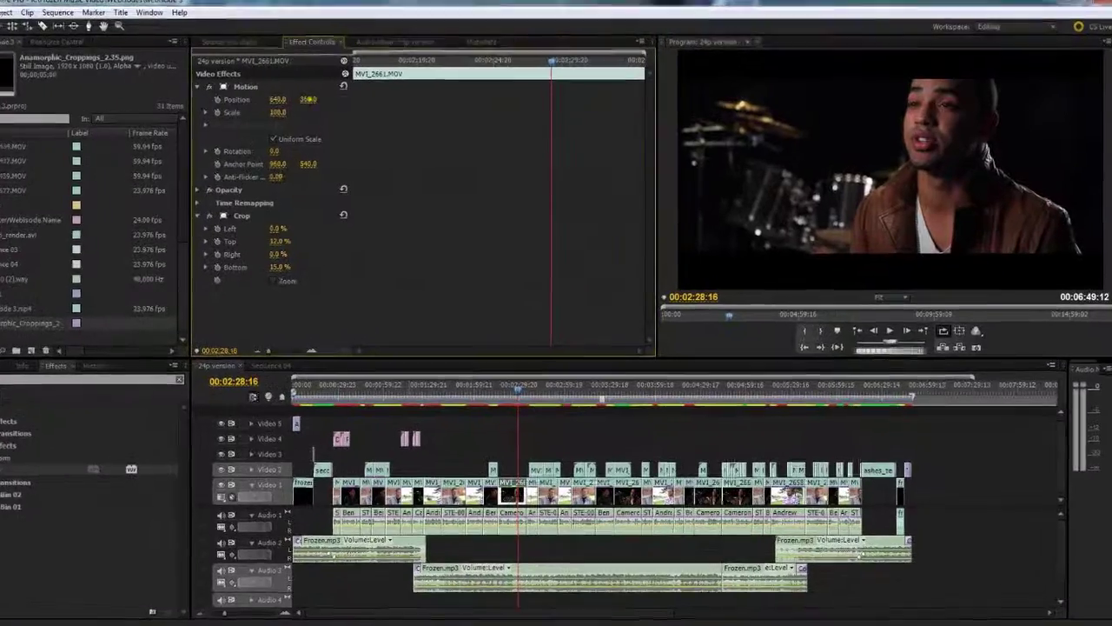
- Lower the clip to Position Y 400, retune the bottom crop, and select the Crop effect
left_click_drag(307, 100, 359, 99)
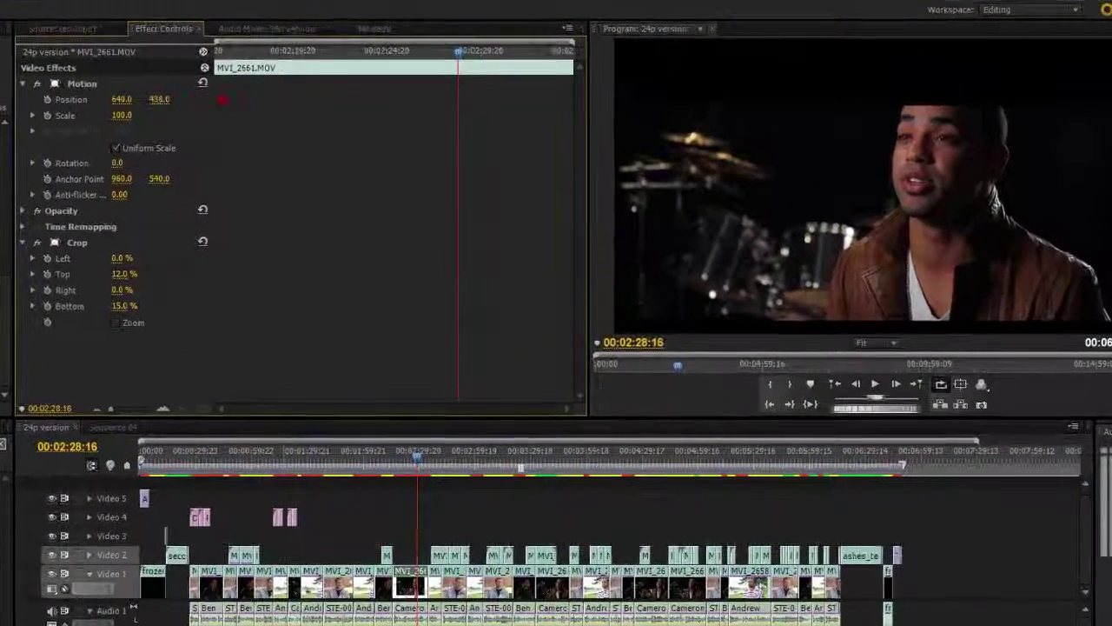
left_click_drag(223, 99, 187, 109)
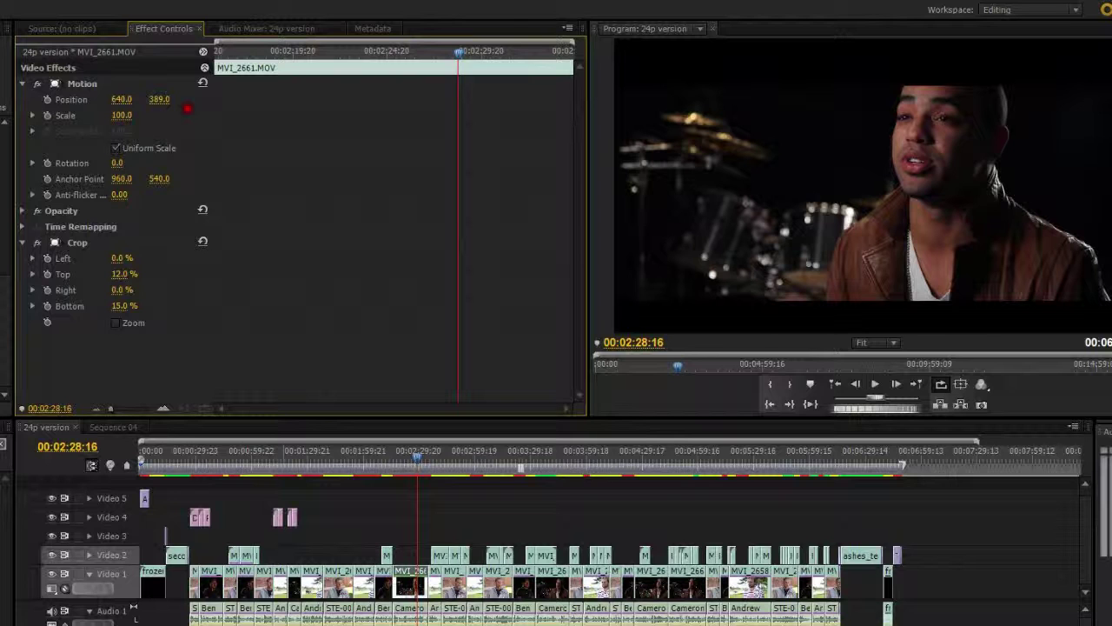
mouse_move(186, 109)
left_mouse_down()
mouse_move(165, 110)
mouse_move(195, 110)
left_mouse_up()
left_click_drag(118, 305, 132, 306)
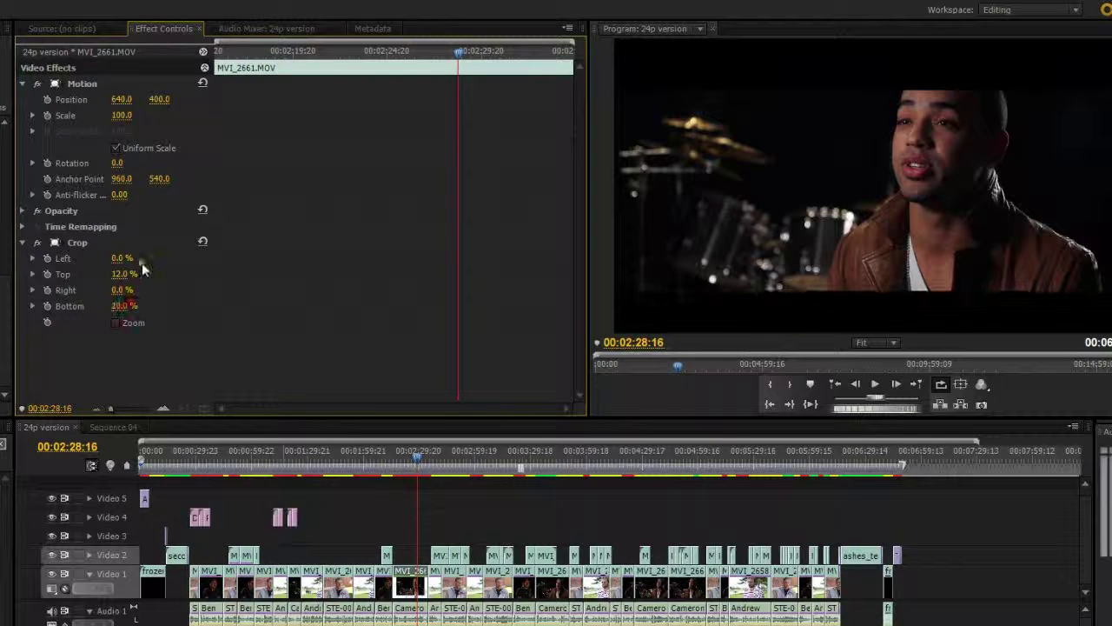
left_click(89, 242)
- Delete the Crop effect, reset Motion, and stretch Anamorphic_Croppings_2.35.png across the whole sequence
key("Delete")
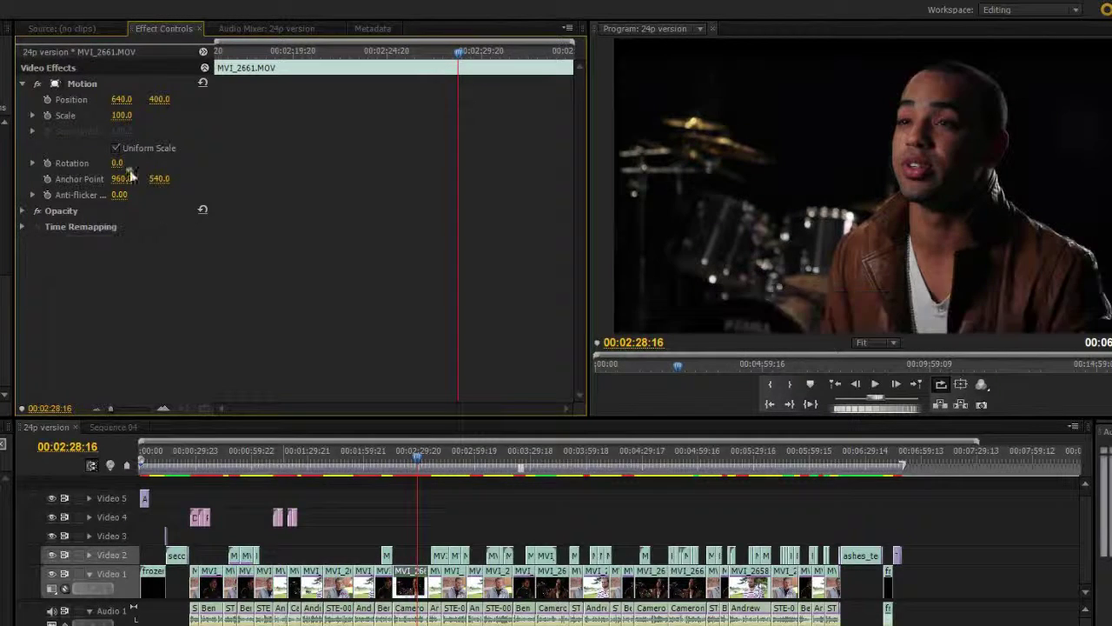
left_click(202, 83)
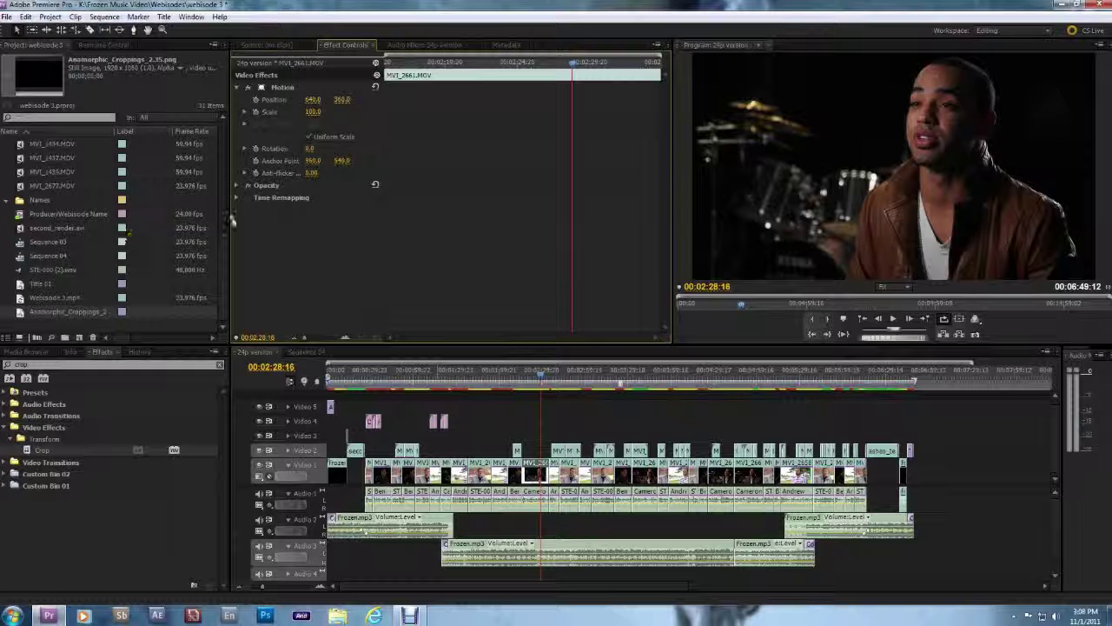
left_click(25, 314)
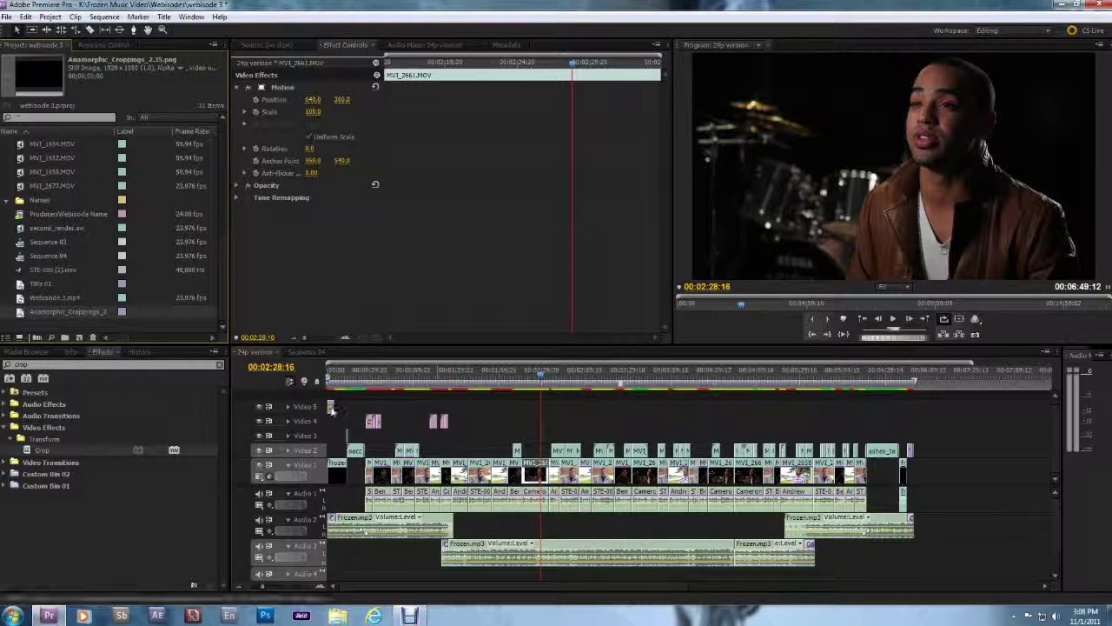
left_click(332, 408)
left_click_drag(334, 410, 912, 407)
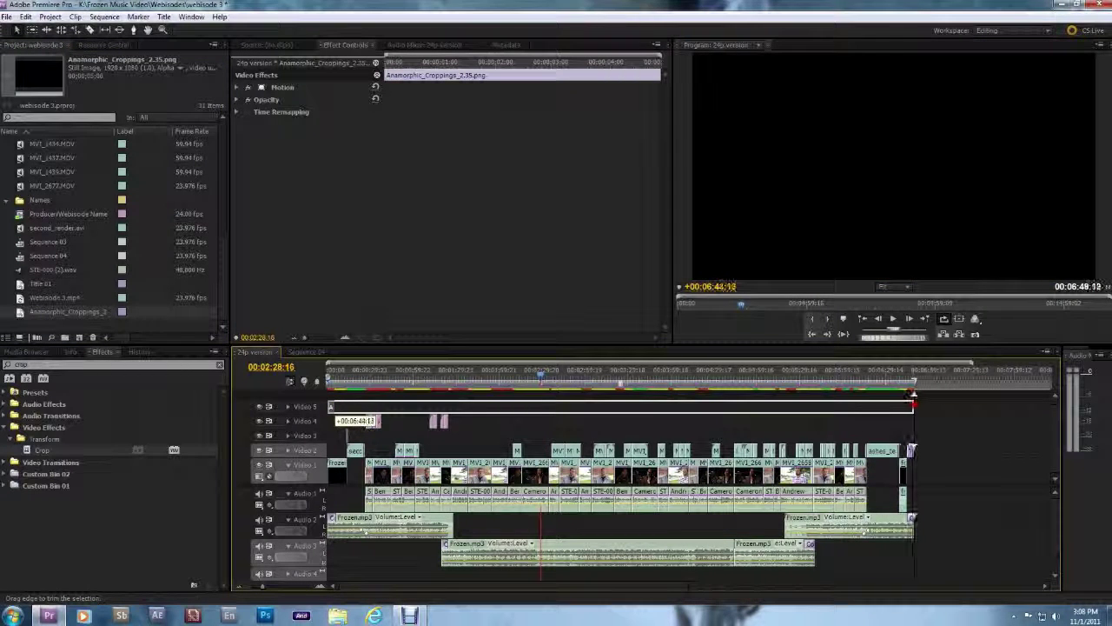
- Check the matte framing at two points, then lower MVI_2661.MOV toward Position Y 413
left_click(507, 381)
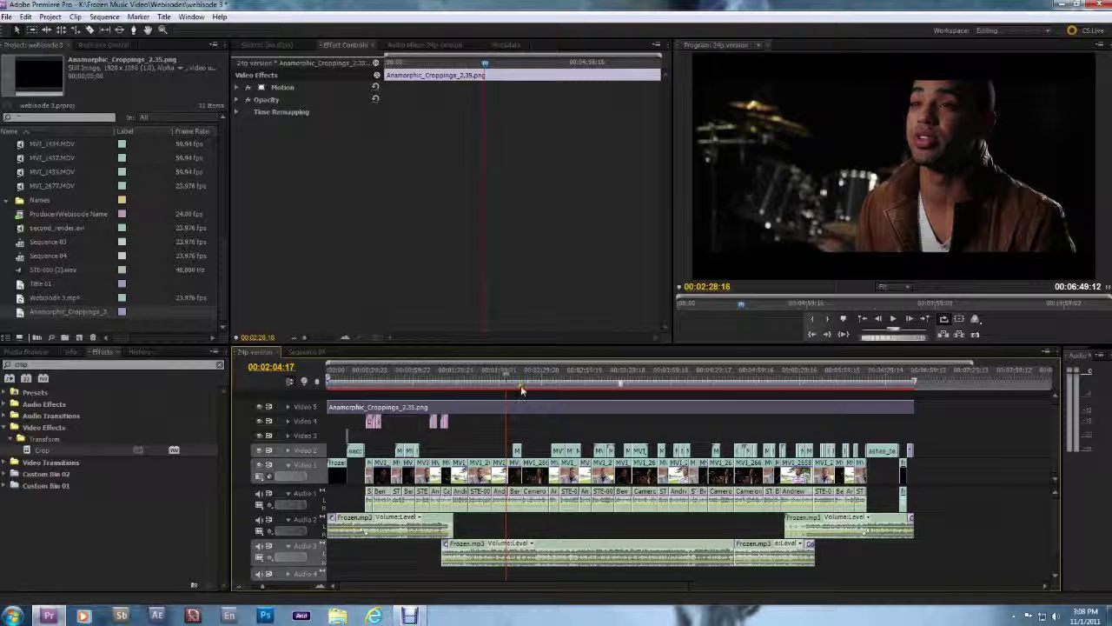
left_click(527, 383)
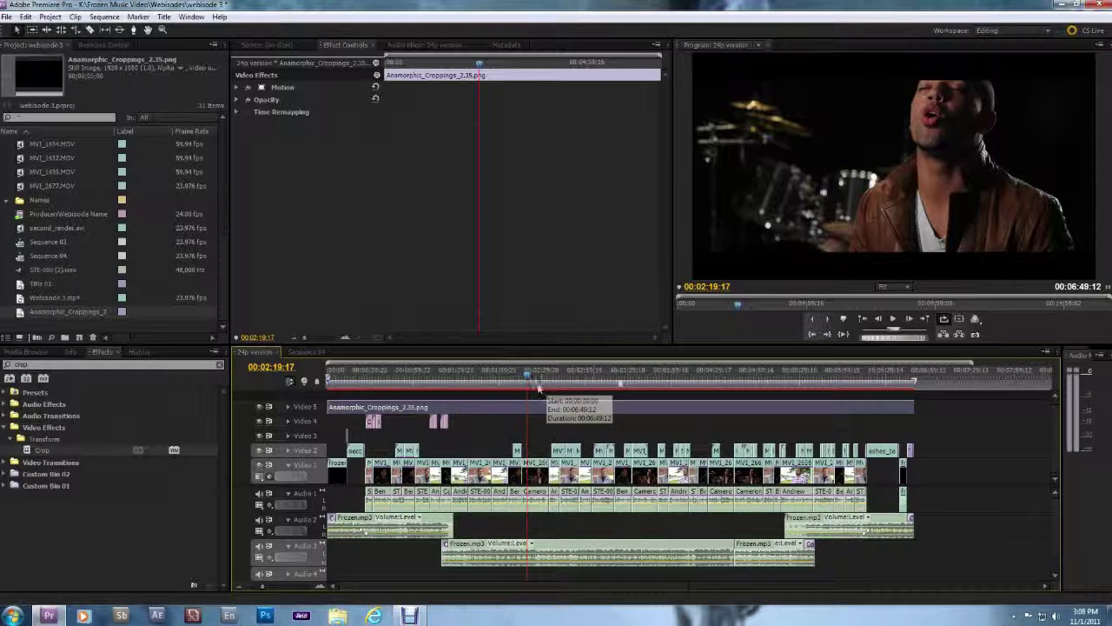
left_click(535, 469)
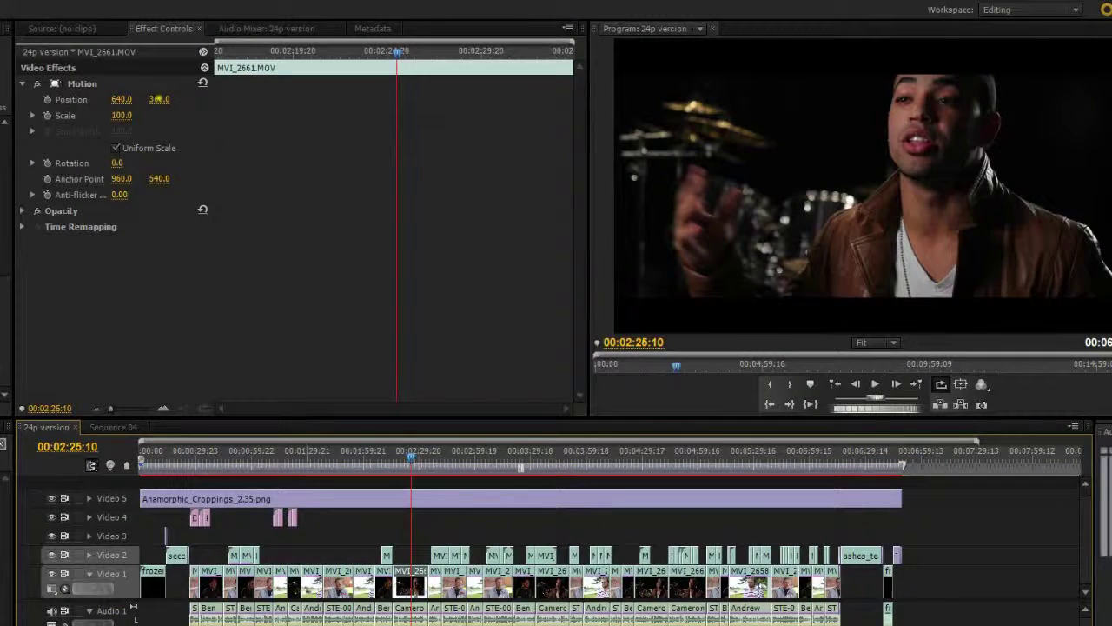
left_click_drag(159, 98, 198, 93)
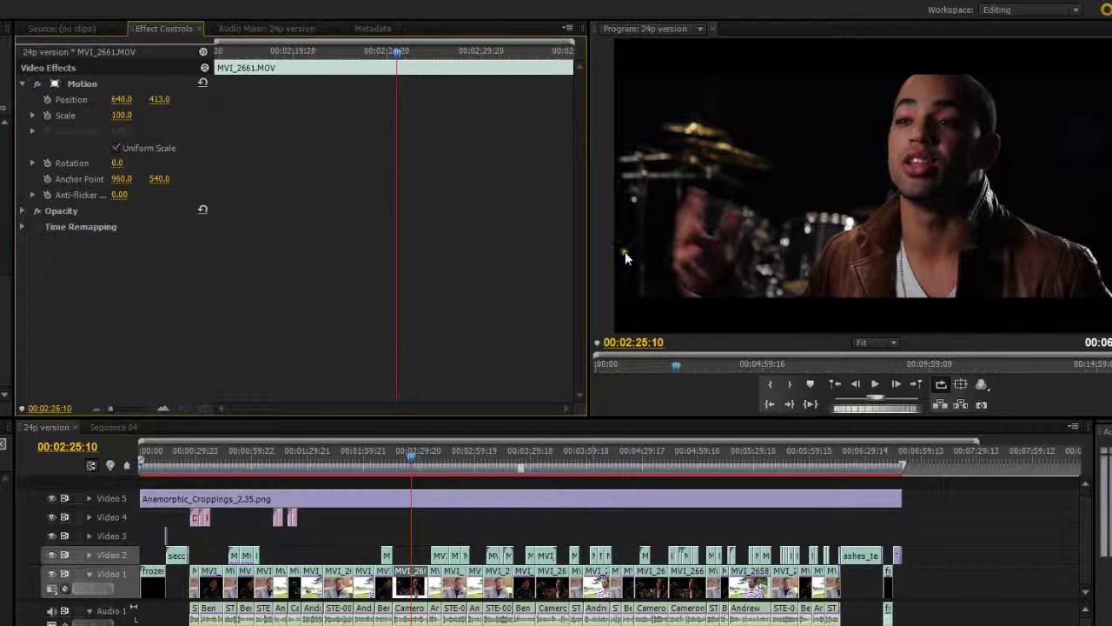
- Open the File menu to begin exporting the sequence
left_click(6, 17)
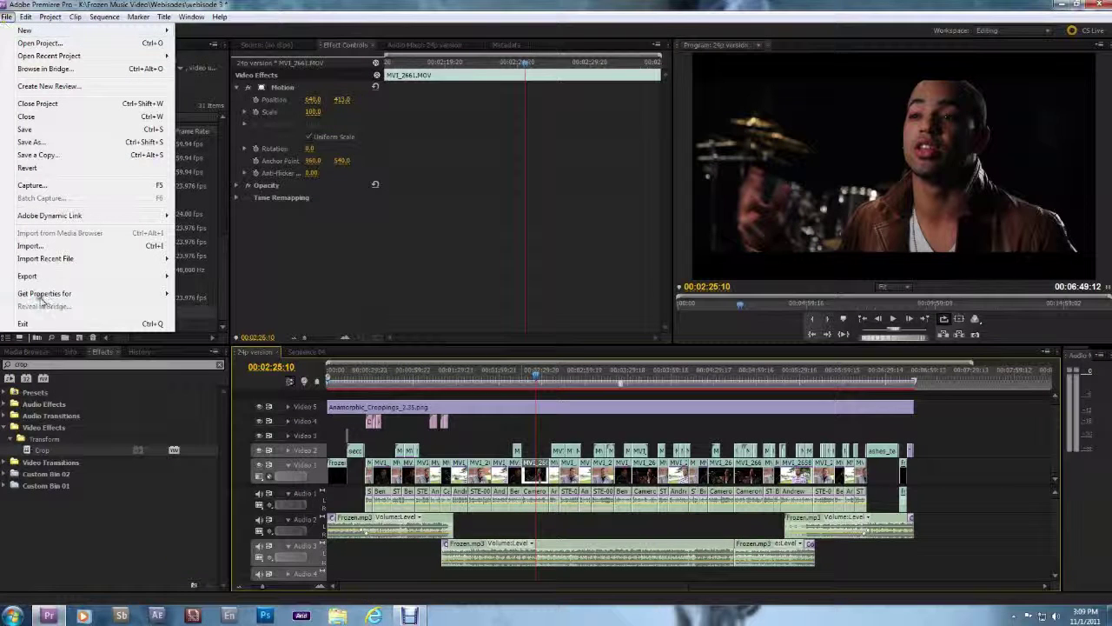
- Open Export Settings with H.264 format and the Vimeo 9mbps preset
mouse_move(85, 278)
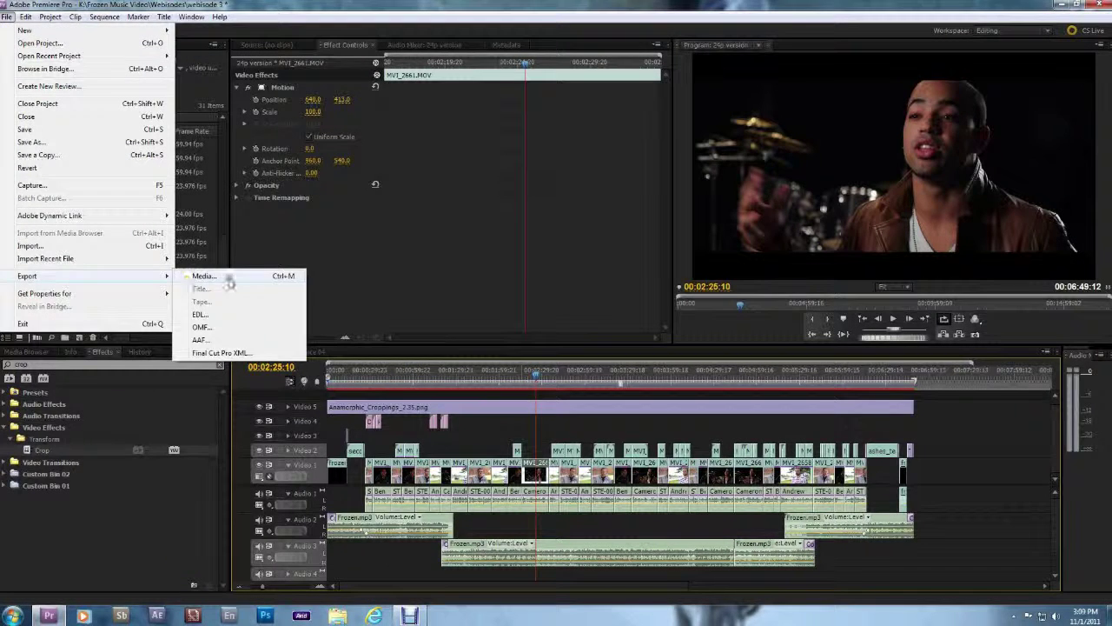
left_click(228, 279)
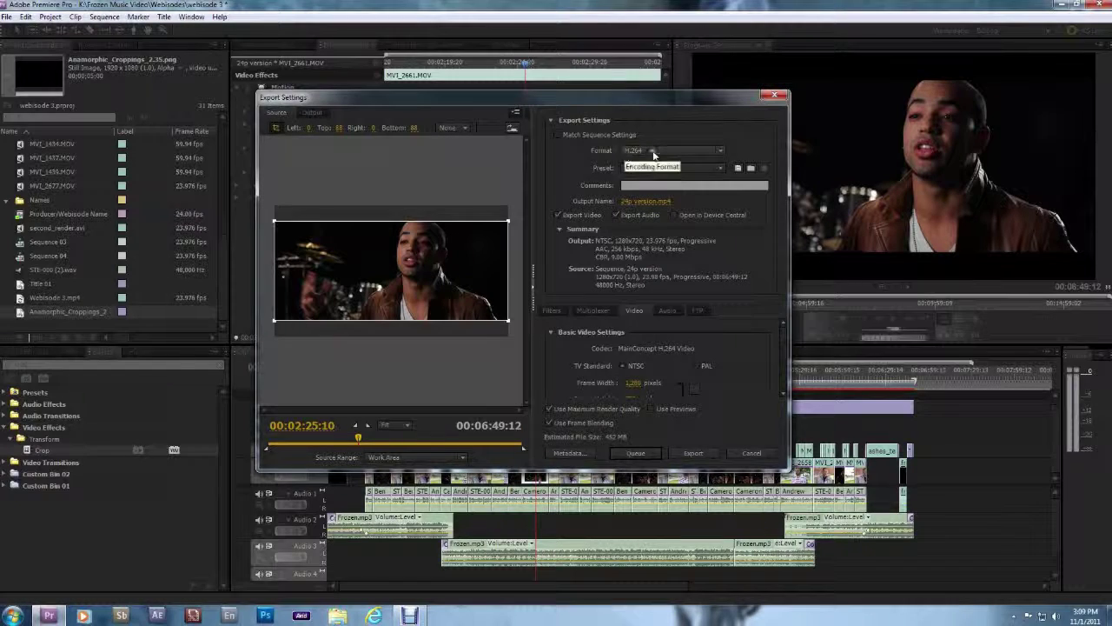
left_click(624, 152)
left_click(629, 156)
left_click(658, 170)
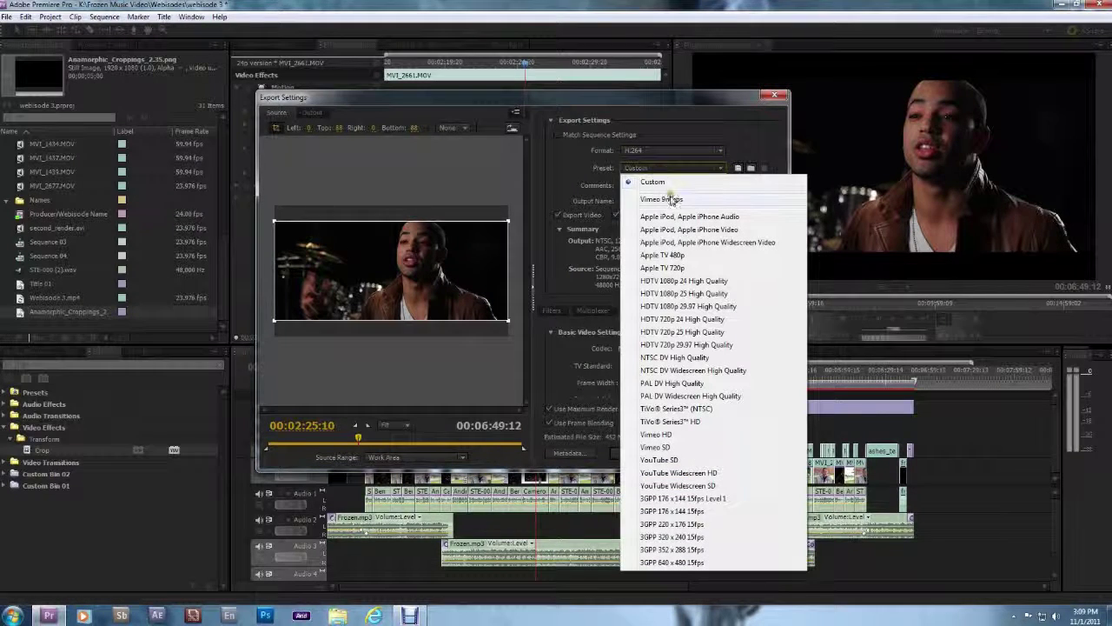
key("Escape")
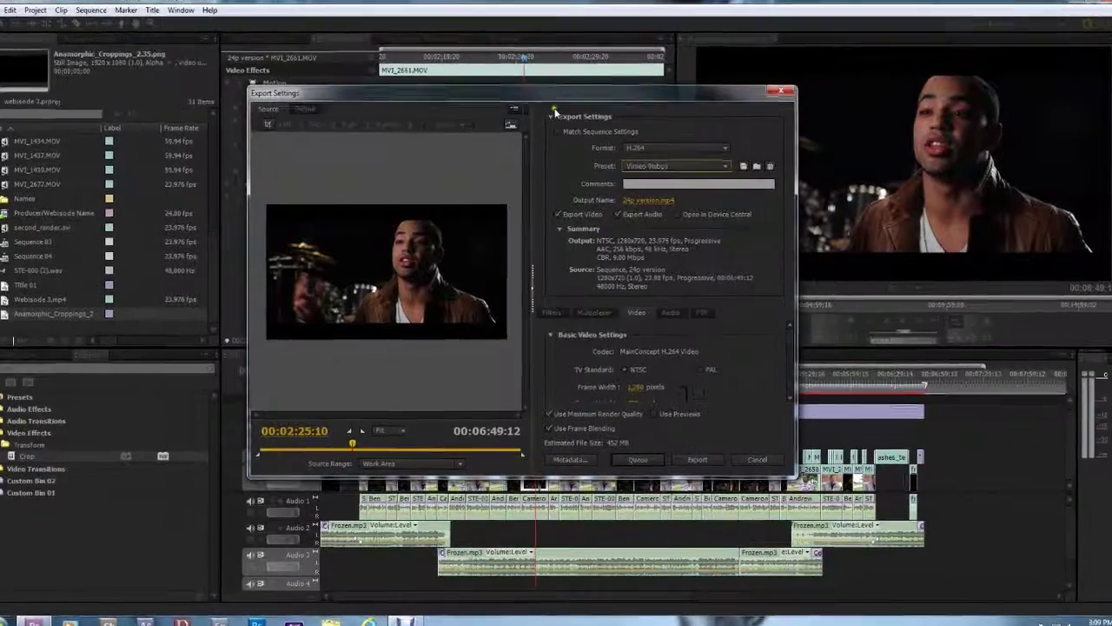
- Compare the Source and Output previews to inspect the export framing
scroll(788, 338, "down", 2)
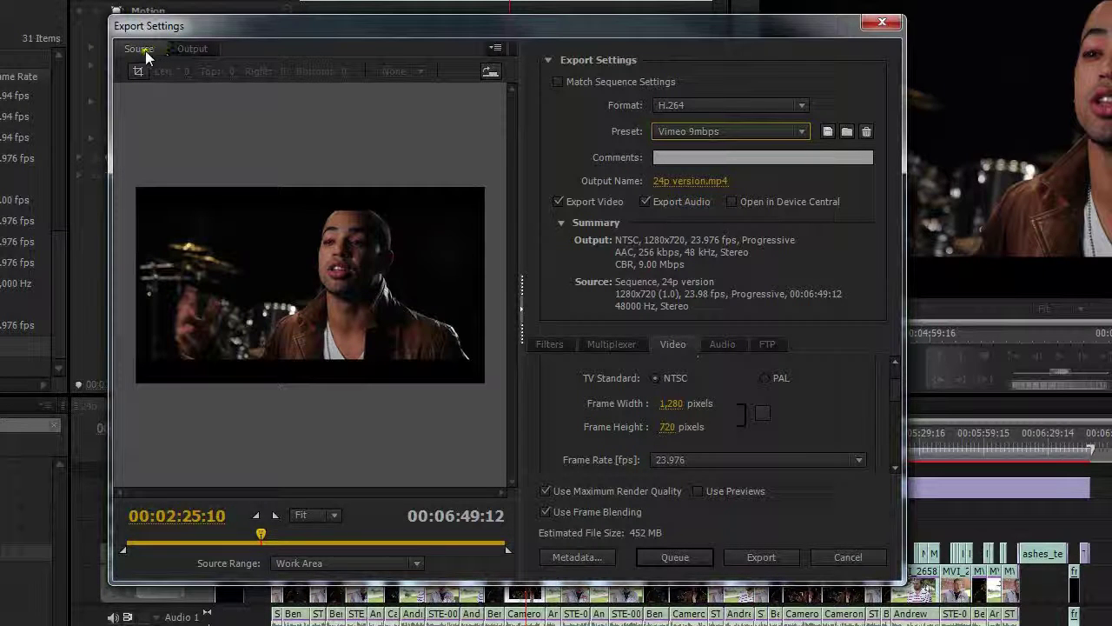
left_click(186, 46)
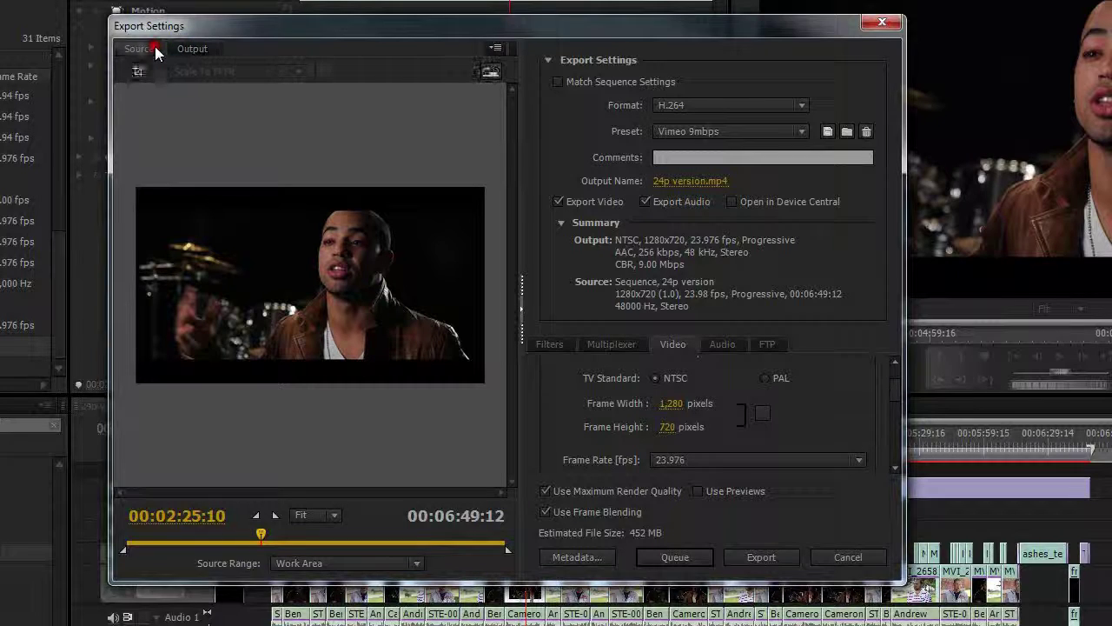
left_click(155, 48)
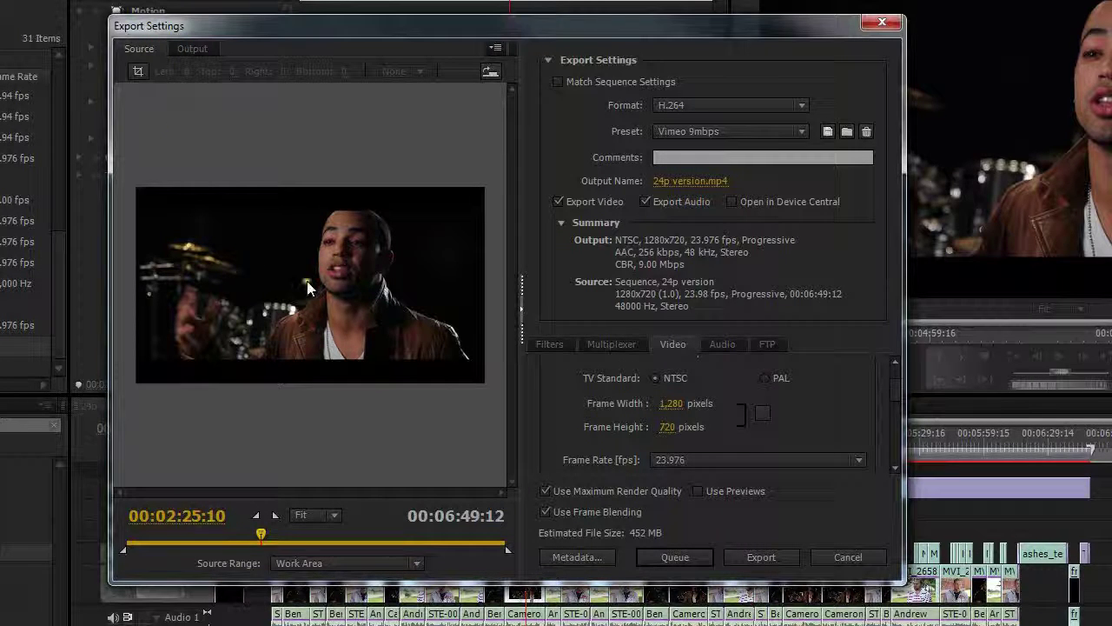
left_click(186, 47)
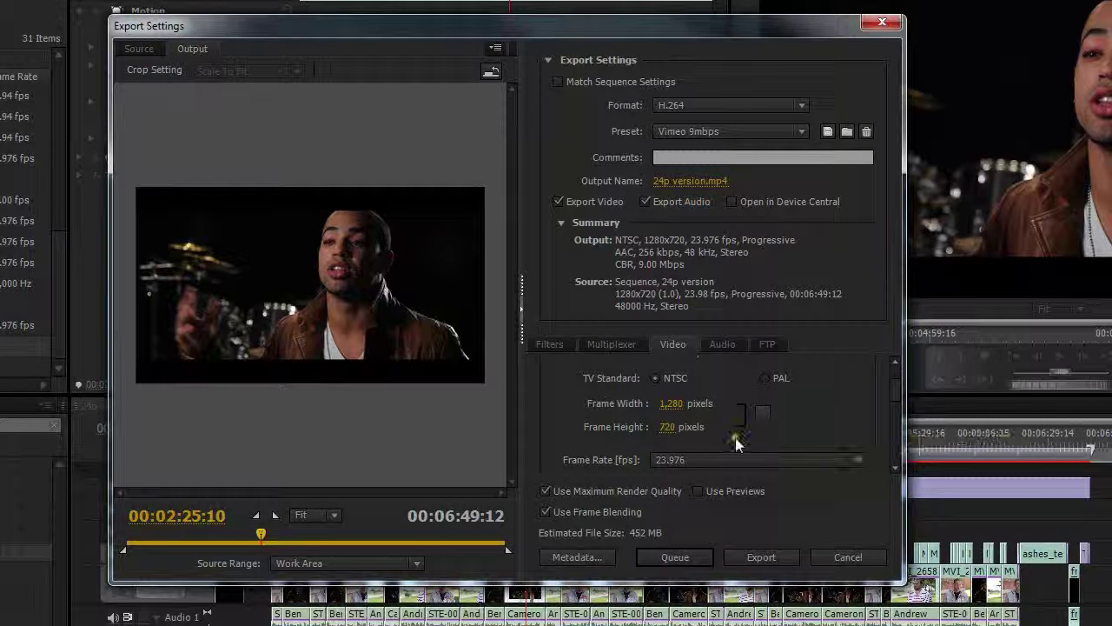
- Set Frame Height to 544 for a 1280x544 H.264 output
left_click(667, 427)
type("544")
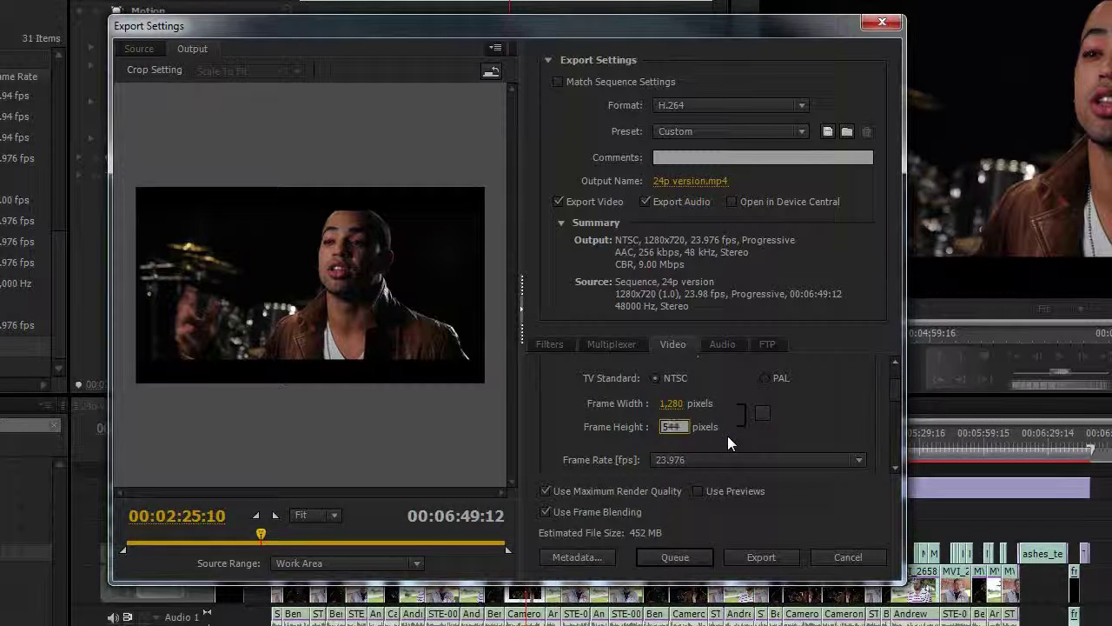
left_click(752, 442)
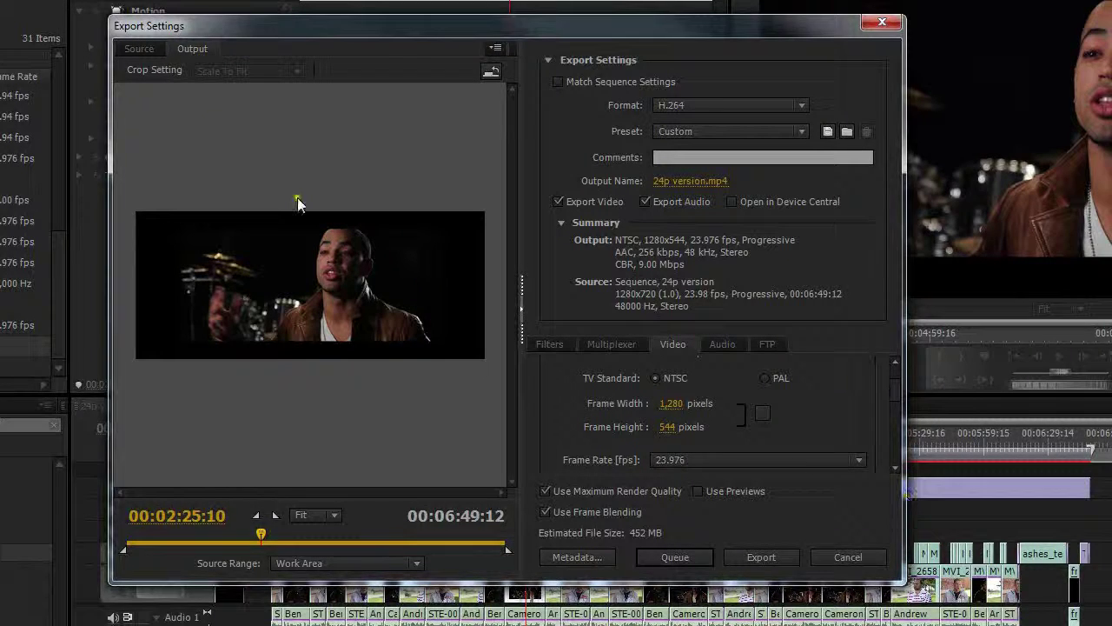
left_click(123, 50)
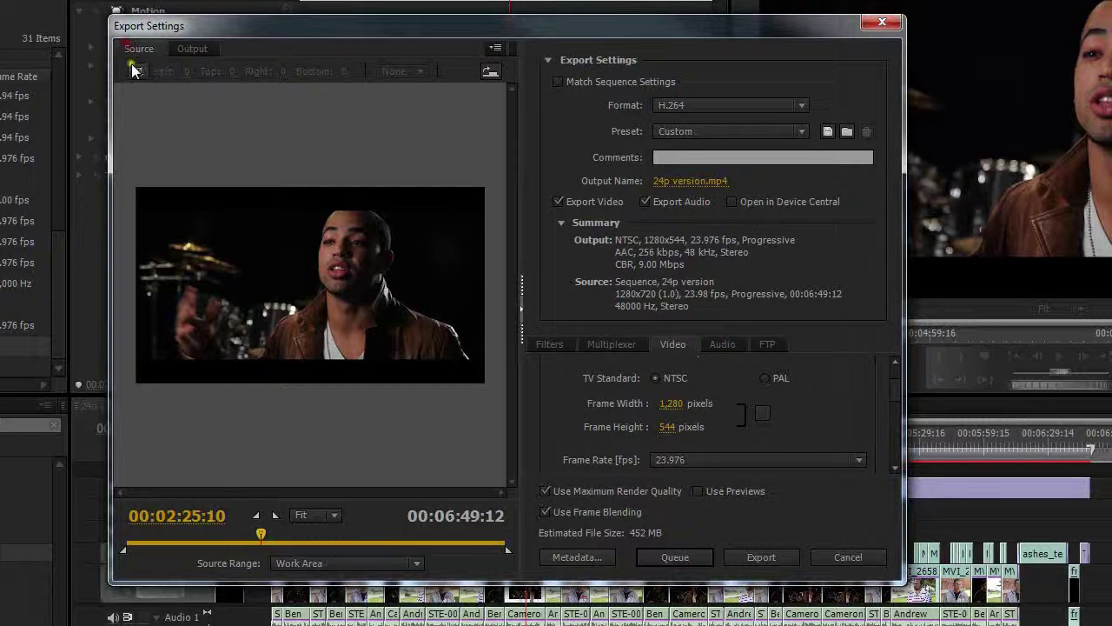
- Enable source cropping with Top 88 and Bottom 86, then view the output
left_click(135, 73)
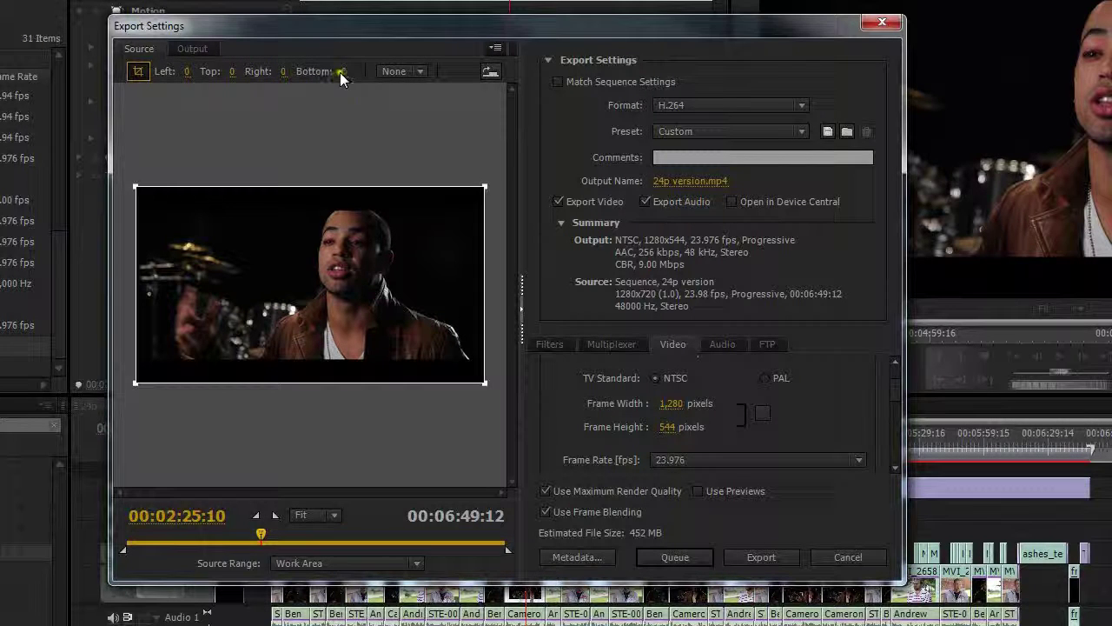
left_click(231, 72)
type("88")
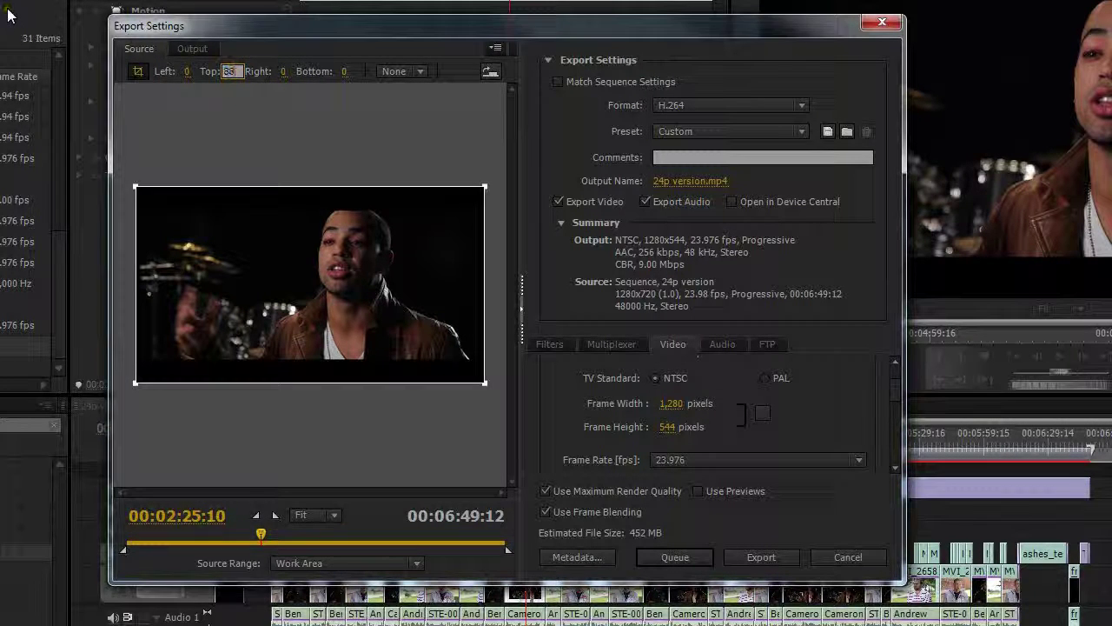
key("Tab")
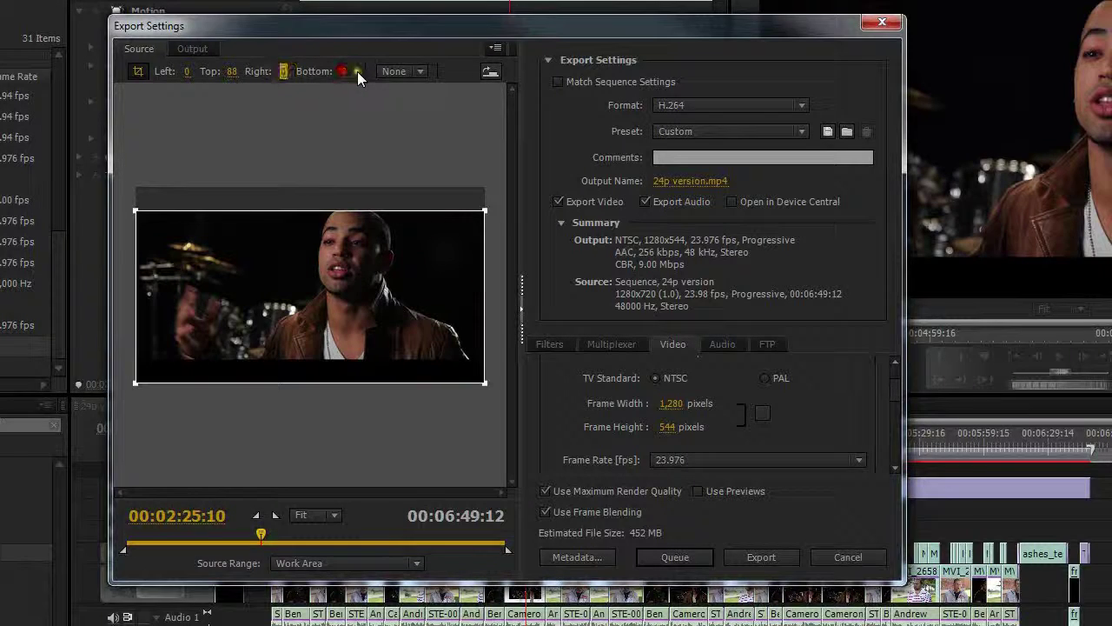
key("Tab")
type("86")
key("Tab")
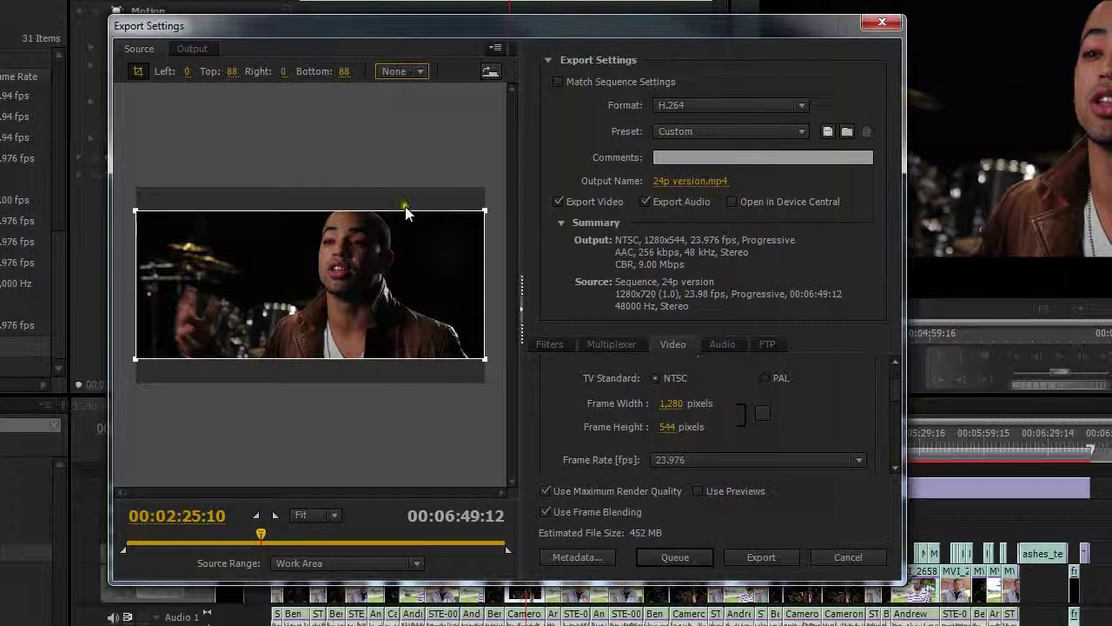
left_click(205, 52)
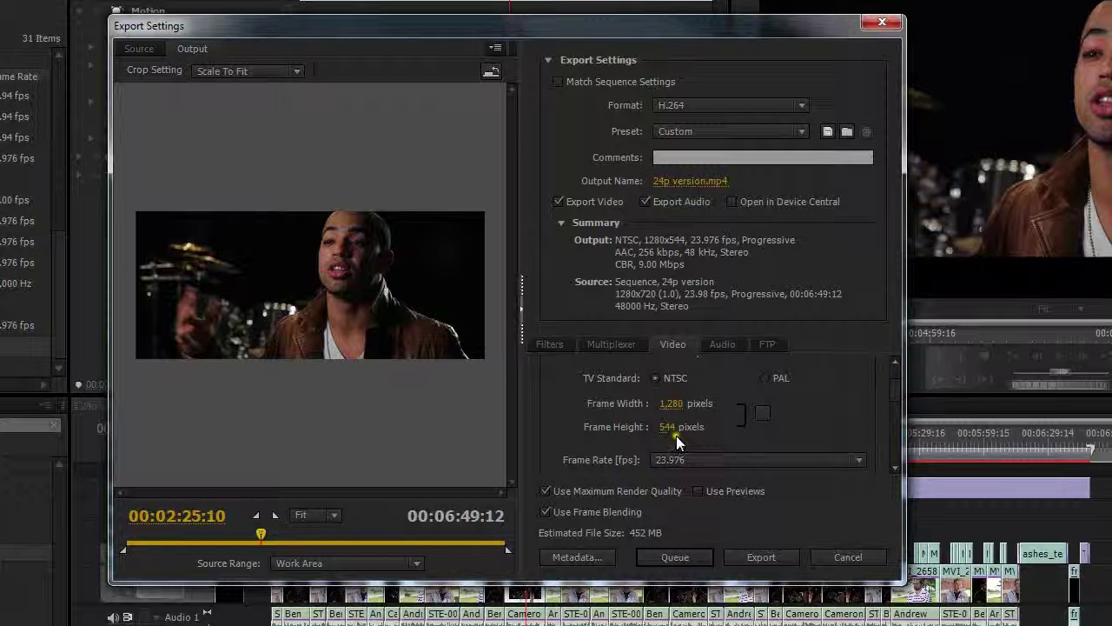
- Recheck the crop values on Source, then return to the Output preview
left_click(157, 52)
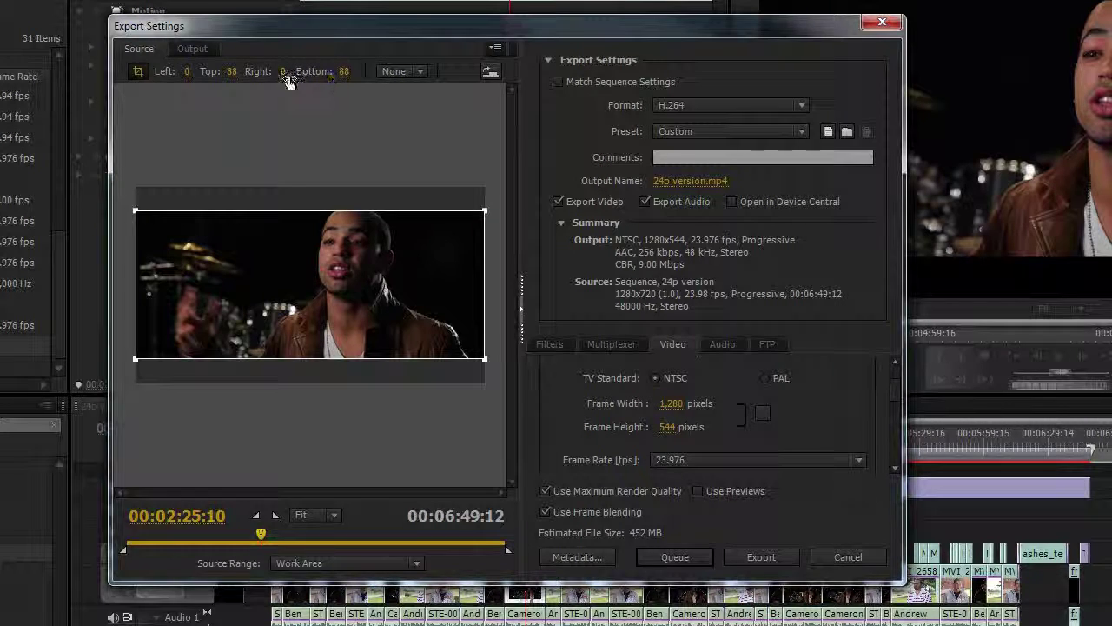
left_click(198, 51)
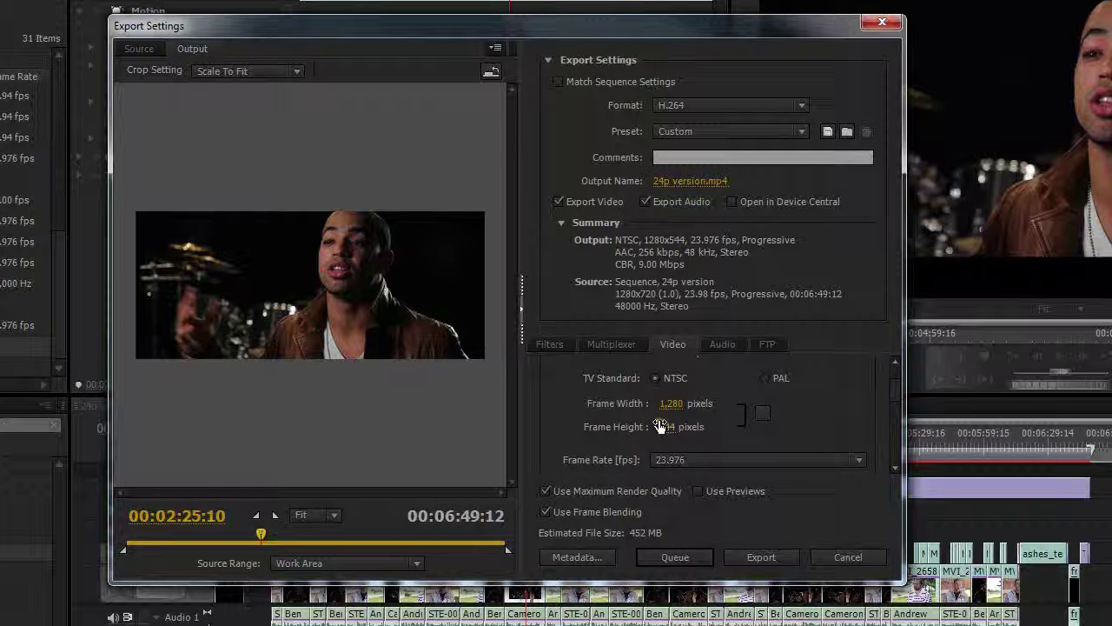
- Save the export as 24p version.mp4 on the Desktop and start encoding
left_click(690, 182)
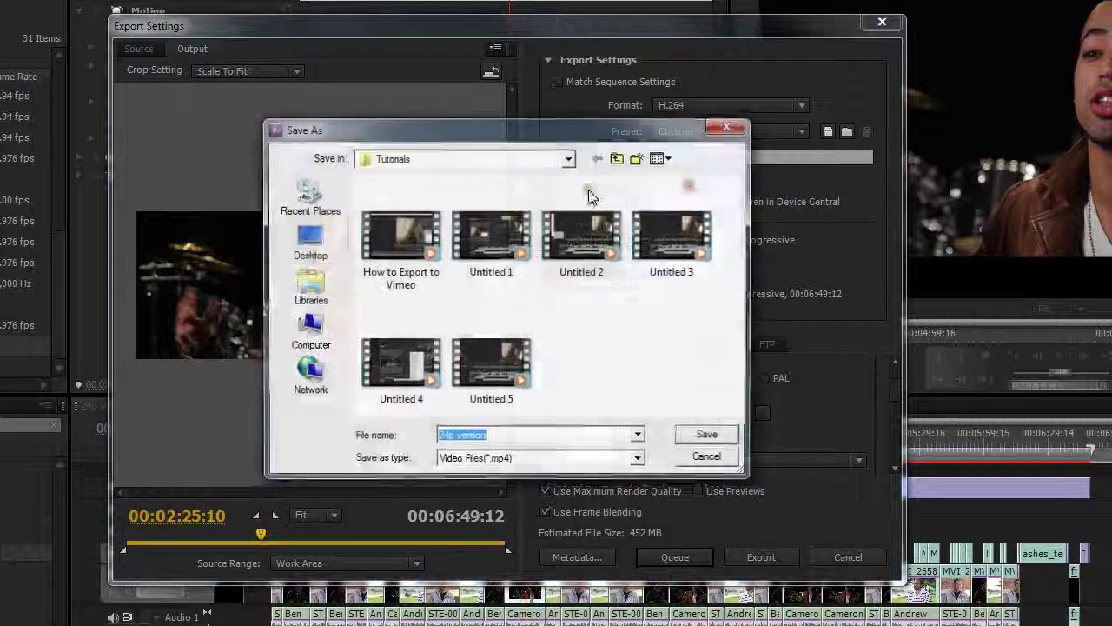
left_click(310, 260)
left_click(699, 437)
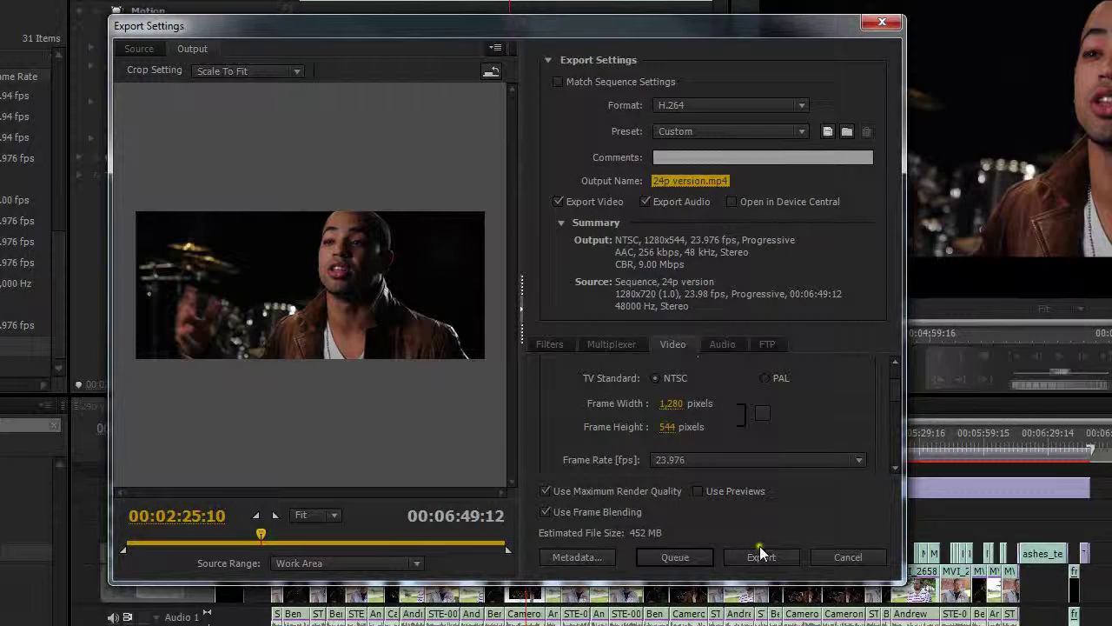
left_click(760, 559)
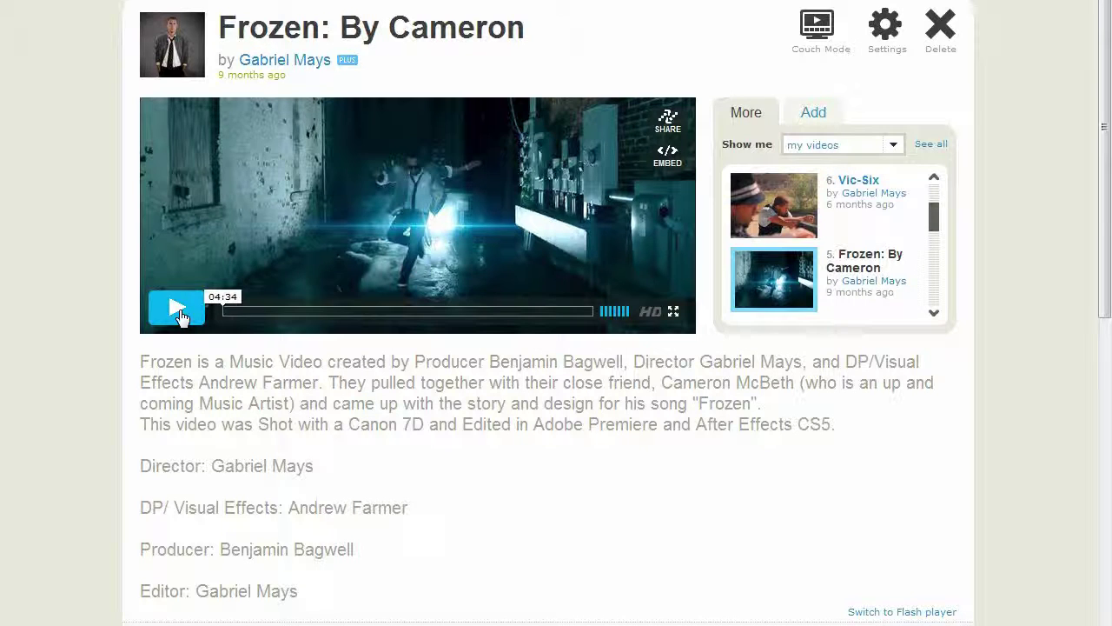
- Play the widescreen music video and pause it at the opening producer credit
left_click(178, 312)
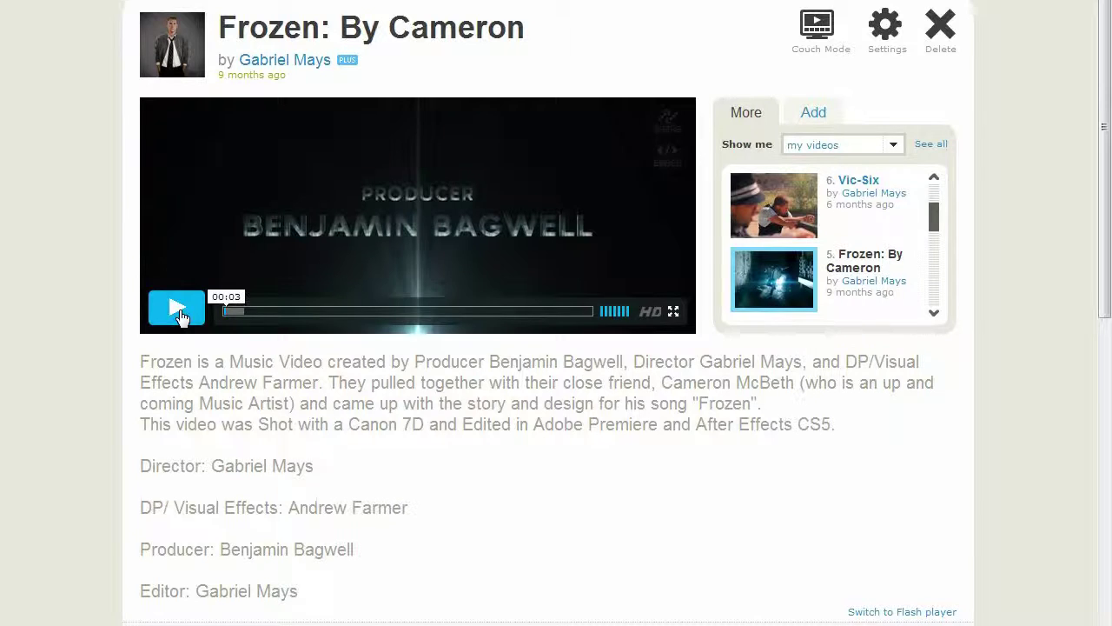
left_click(178, 311)
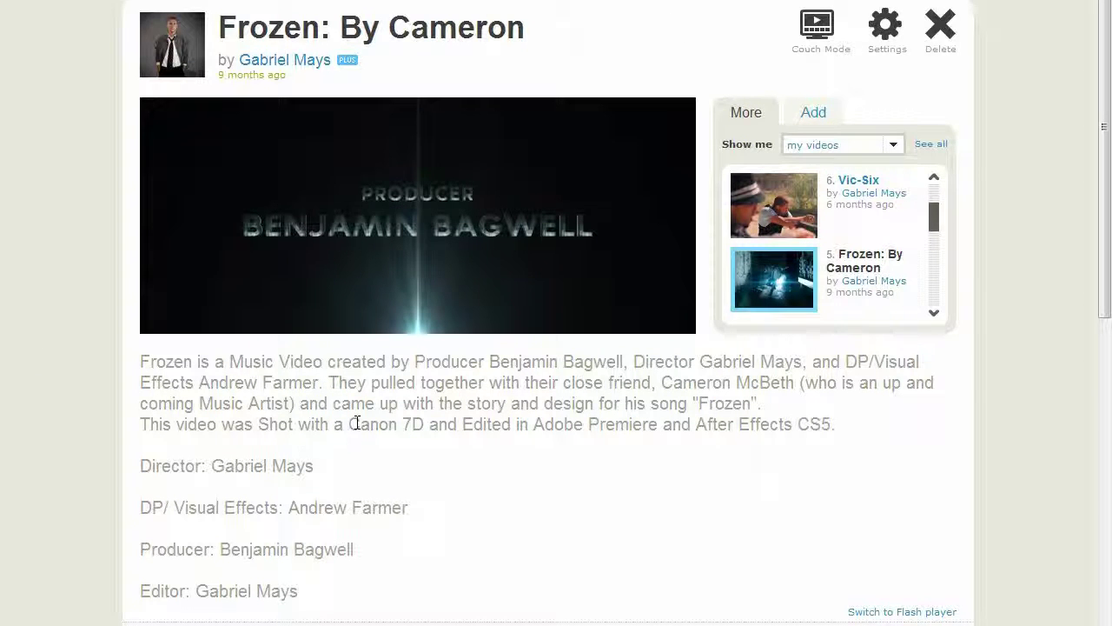
mouse_move(360, 323)
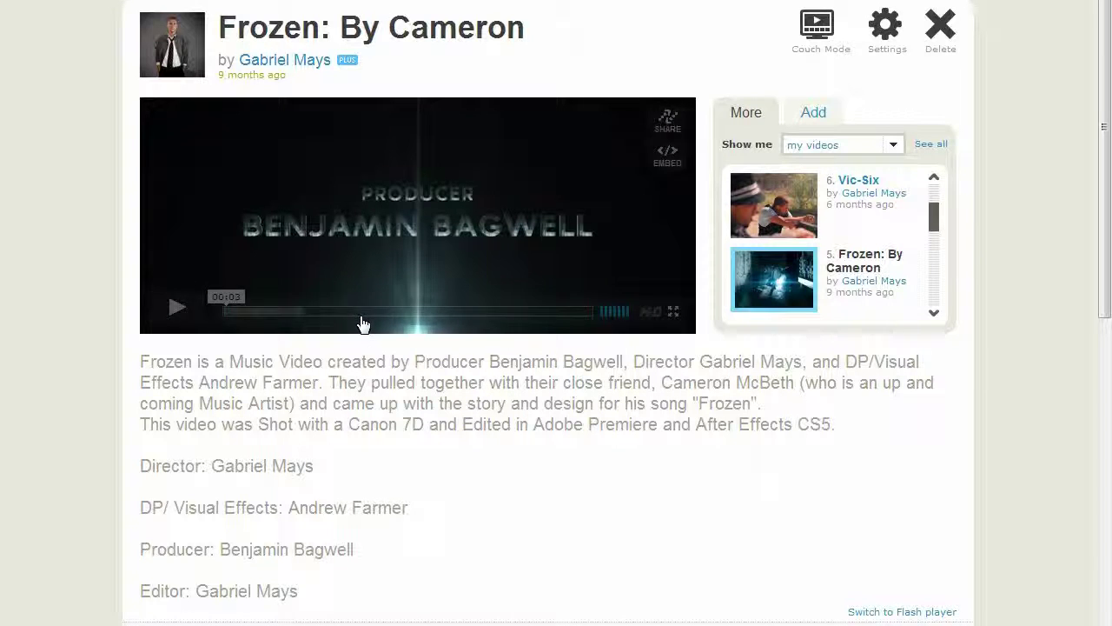